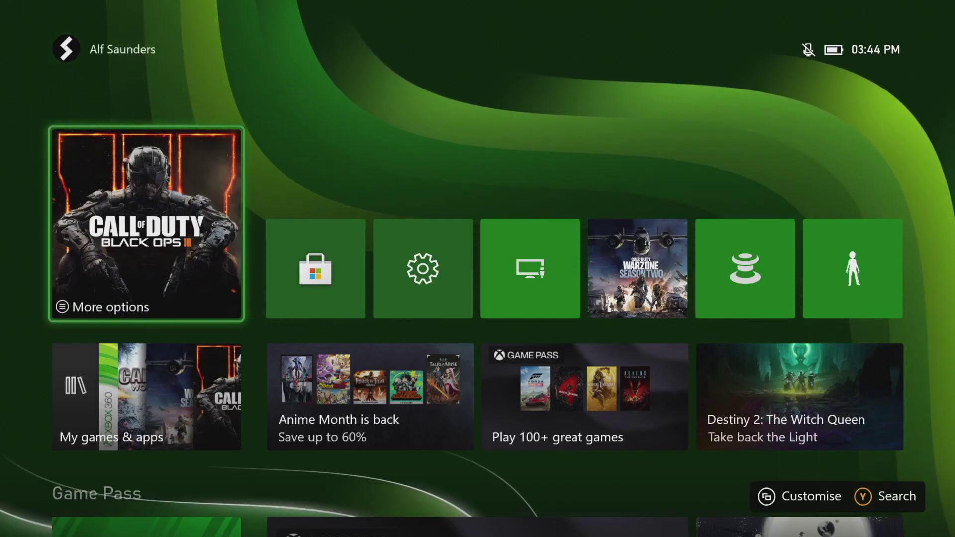
Open the installation queue in the Manage section of My games & apps
{"action": "key", "text": "super"}
{"action": "key", "text": "Down"}
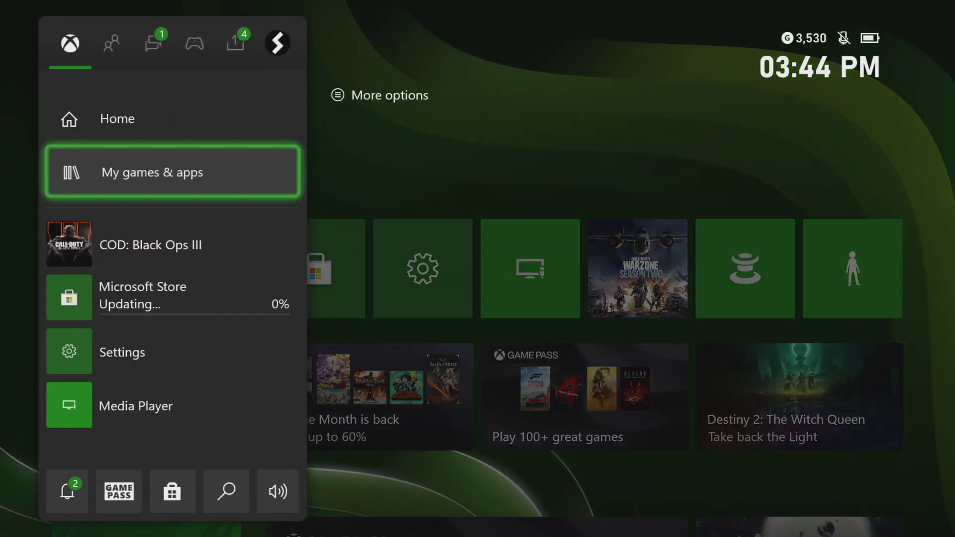
{"action": "key", "text": "Return"}
{"action": "key", "text": "Down"}
{"action": "key", "text": "Down"}
{"action": "key", "text": "Down"}
{"action": "key", "text": "Down"}
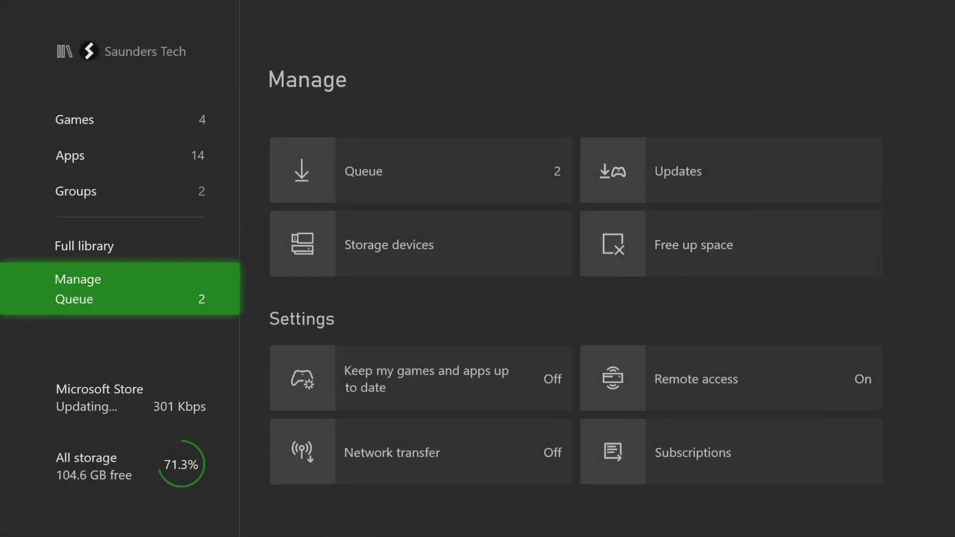
{"action": "key", "text": "Right"}
{"action": "key", "text": "Return"}
Pause all installations in the queue and return to the Home screen
{"action": "key", "text": "Down"}
{"action": "key", "text": "Down"}
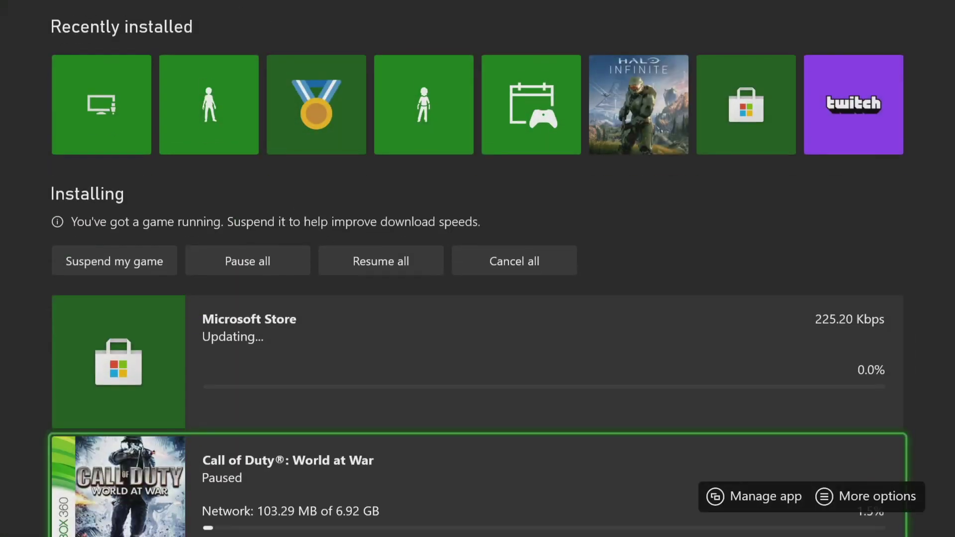
{"action": "key", "text": "Menu"}
{"action": "key", "text": "Escape"}
{"action": "key", "text": "Up"}
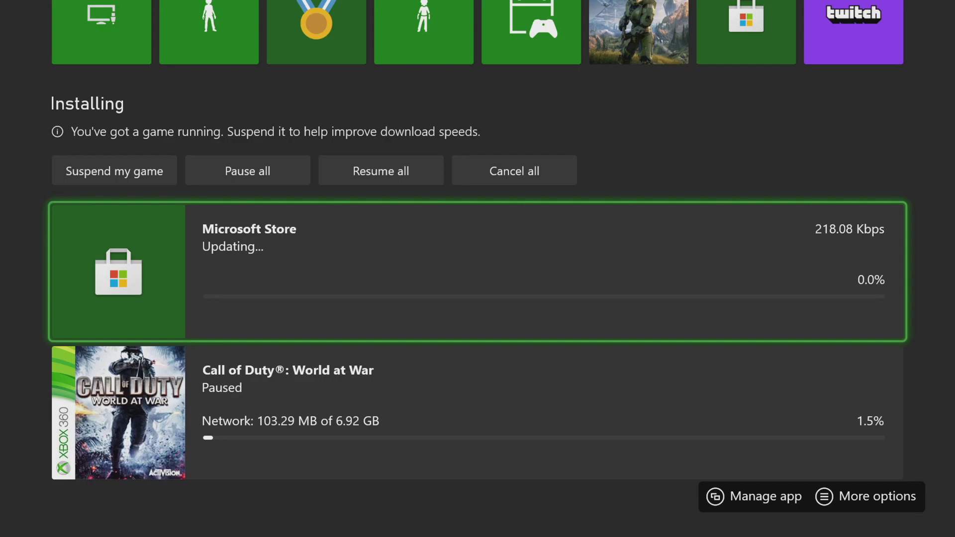
{"action": "key", "text": "Up"}
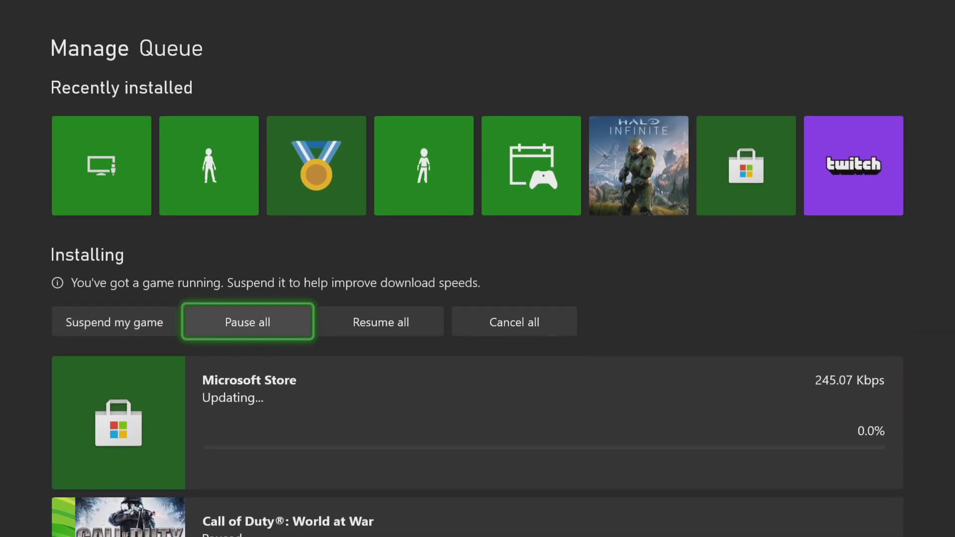
{"action": "key", "text": "Return"}
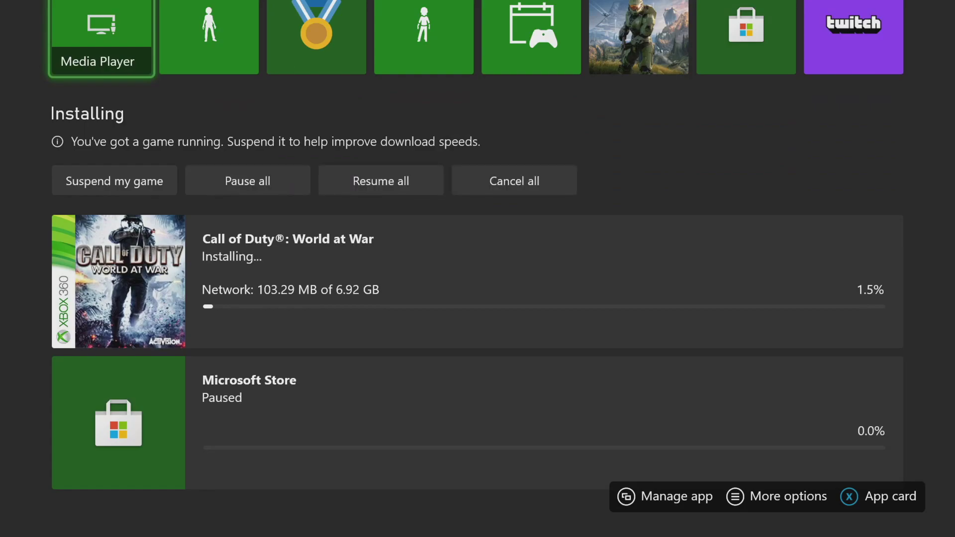
{"action": "key", "text": "Escape"}
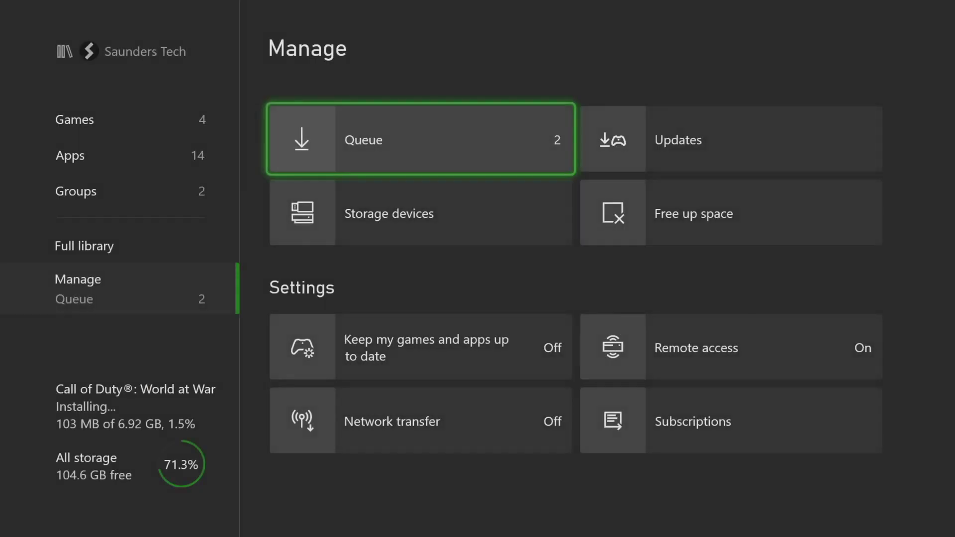
{"action": "key", "text": "Escape"}
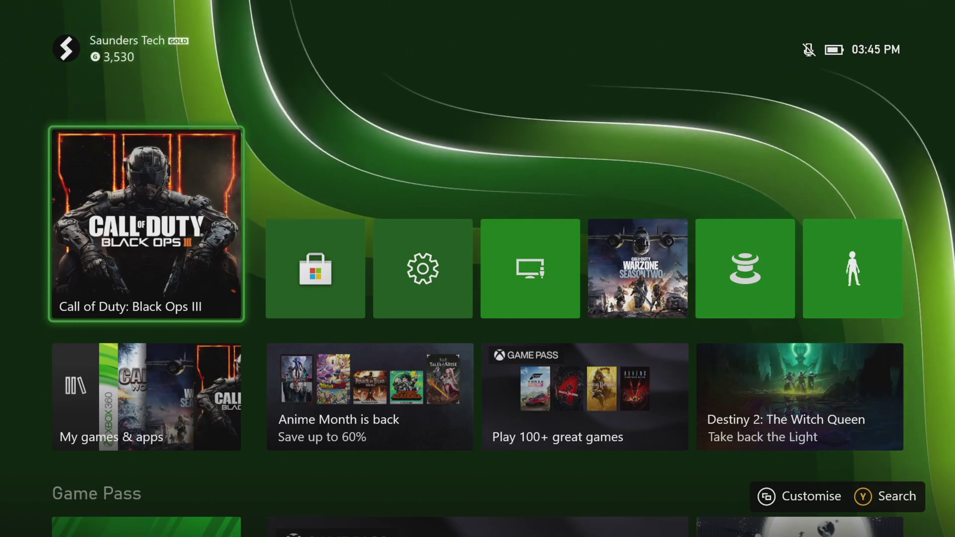
Quit the running game COD: Black Ops III from the guide
{"action": "key", "text": "super"}
{"action": "key", "text": "Down"}
{"action": "key", "text": "Down"}
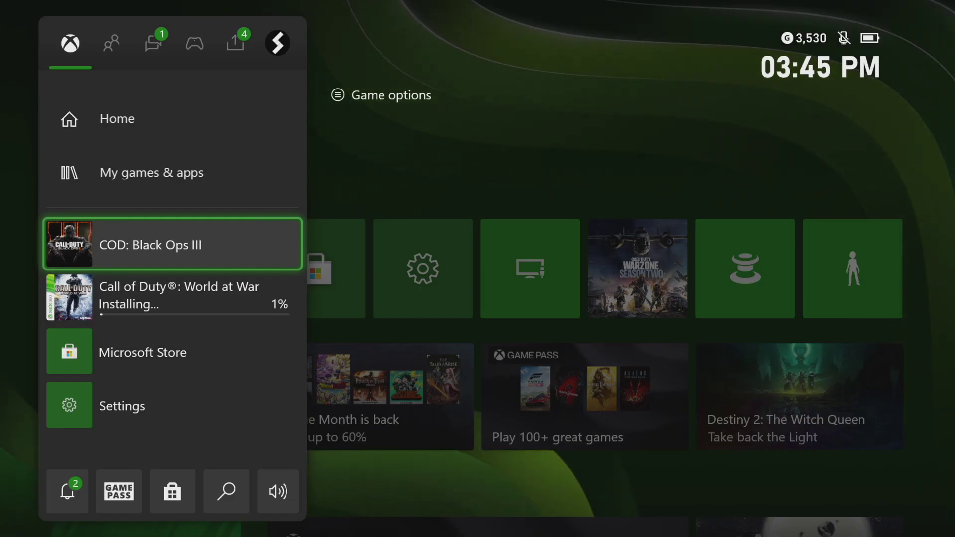
{"action": "key", "text": "Menu"}
{"action": "key", "text": "Down"}
{"action": "key", "text": "Down"}
{"action": "key", "text": "Down"}
{"action": "key", "text": "Down"}
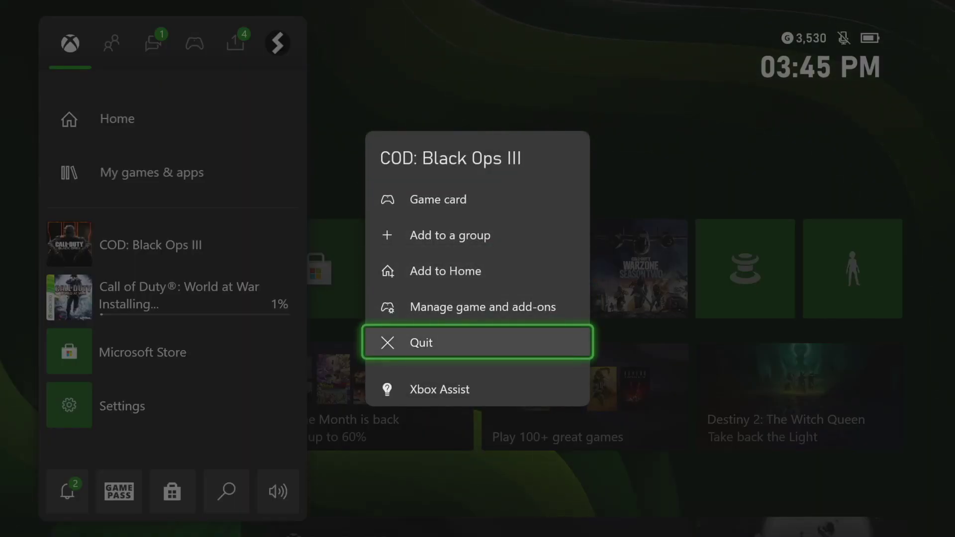
{"action": "key", "text": "Return"}
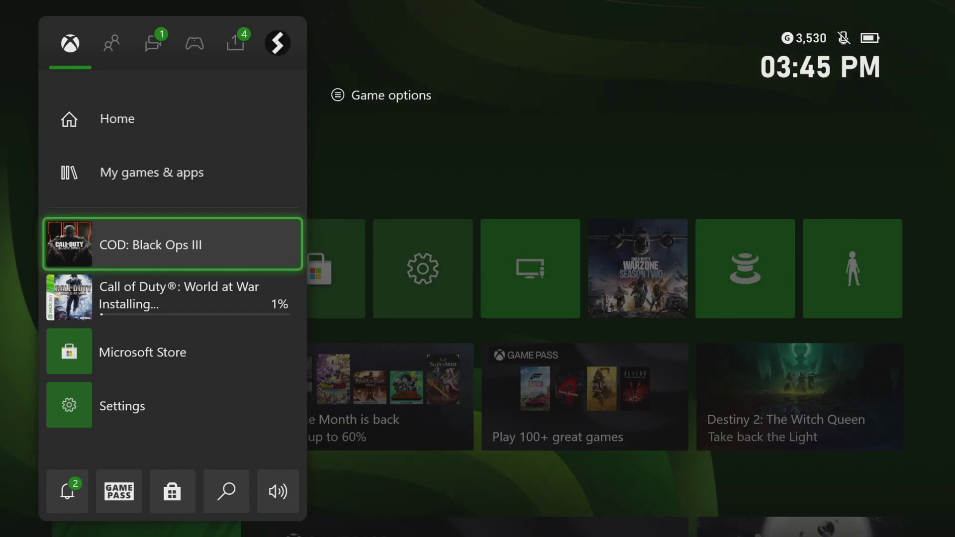
Check the Quick Resume group under My games & apps in the guide for suspended games
{"action": "key", "text": "Down"}
{"action": "key", "text": "Up"}
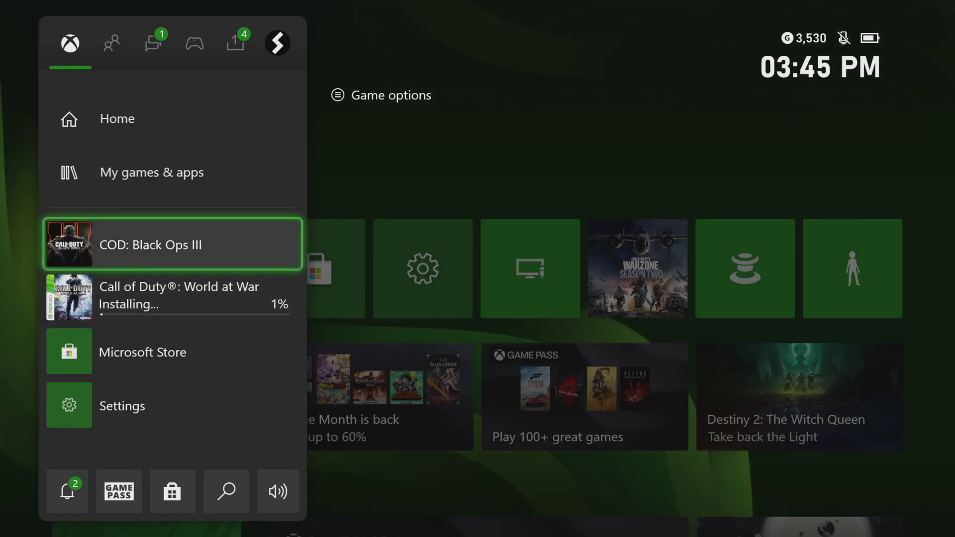
{"action": "key", "text": "Down"}
{"action": "key", "text": "Up"}
{"action": "key", "text": "Up"}
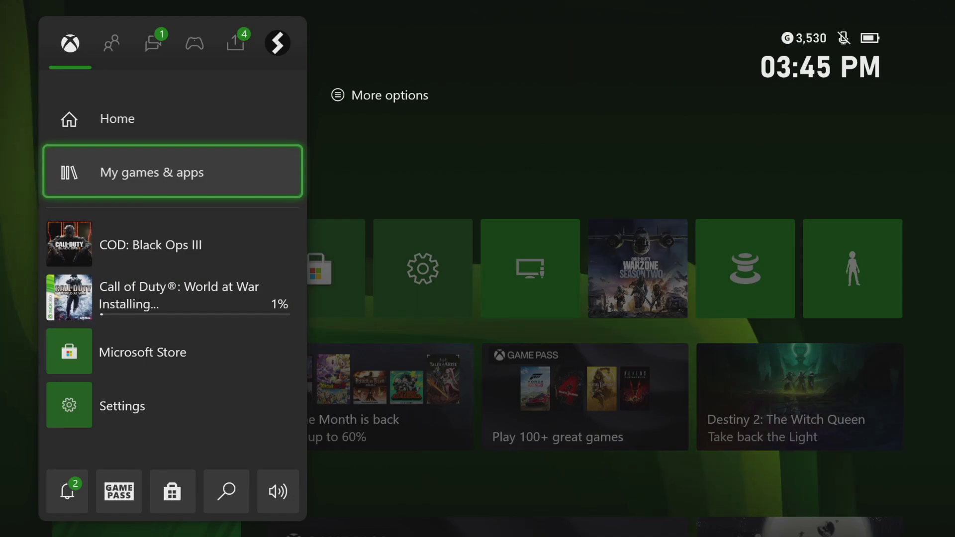
{"action": "key", "text": "Return"}
{"action": "key", "text": "Down"}
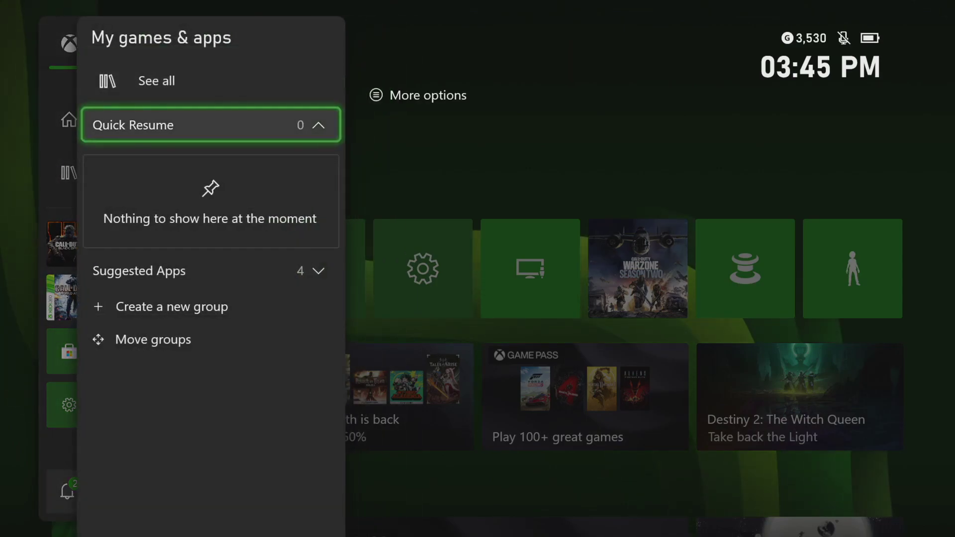
{"action": "key", "text": "Down"}
{"action": "key", "text": "Up"}
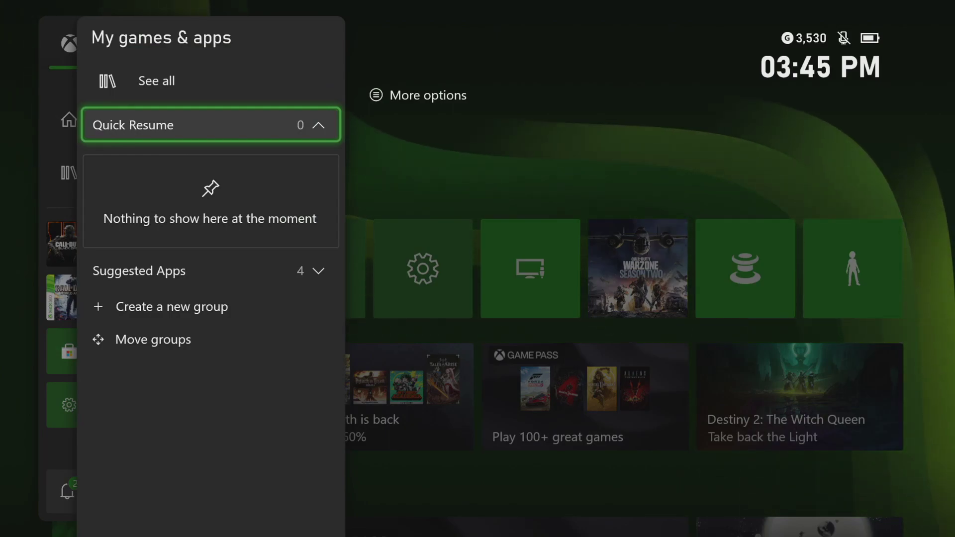
{"action": "key", "text": "Escape"}
Show the full My games & apps library and reopen the installation queue from its Manage section
{"action": "key", "text": "Return"}
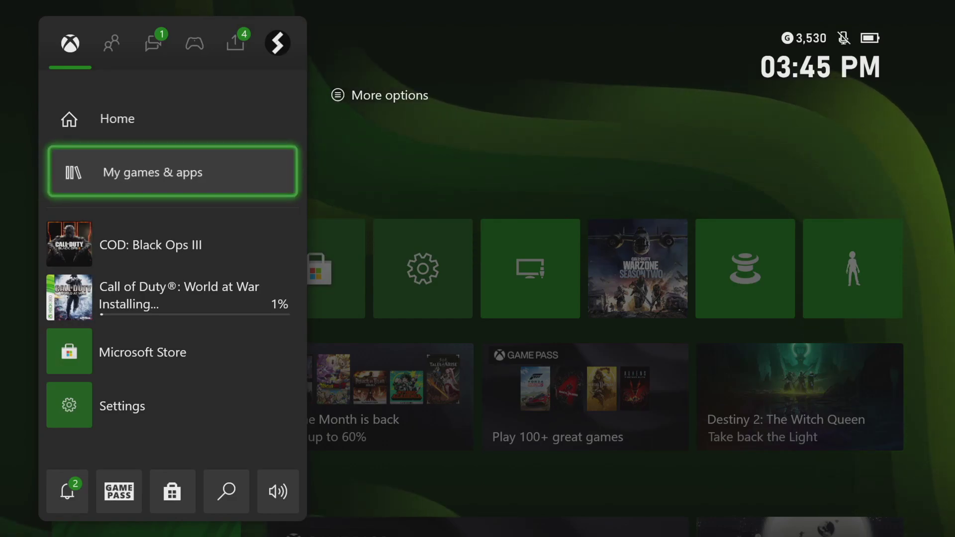
{"action": "key", "text": "Return"}
{"action": "key", "text": "Down"}
{"action": "key", "text": "Down"}
{"action": "key", "text": "Down"}
{"action": "key", "text": "Down"}
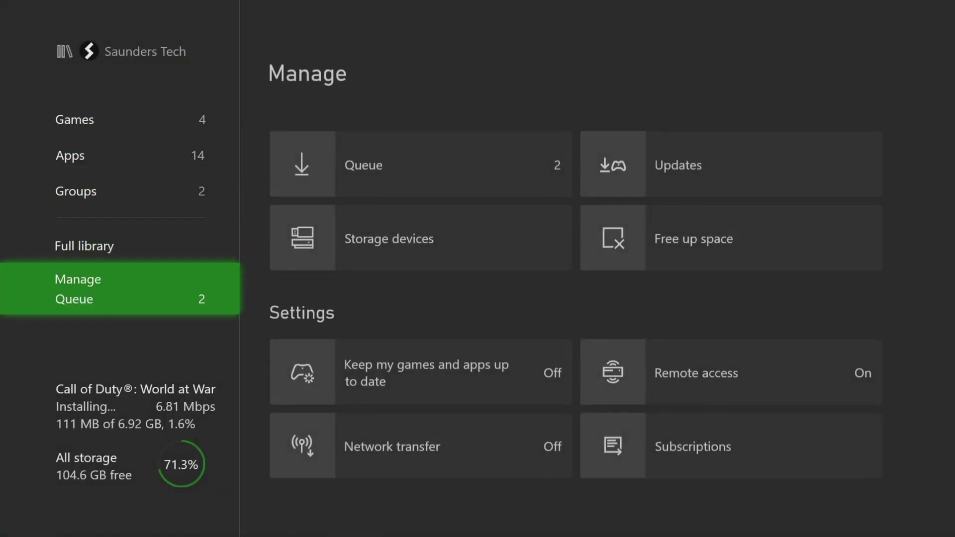
{"action": "key", "text": "Right"}
{"action": "key", "text": "Return"}
Examine the status and download speed of Call of Duty: World at War and Microsoft Store in the queue
{"action": "key", "text": "Down"}
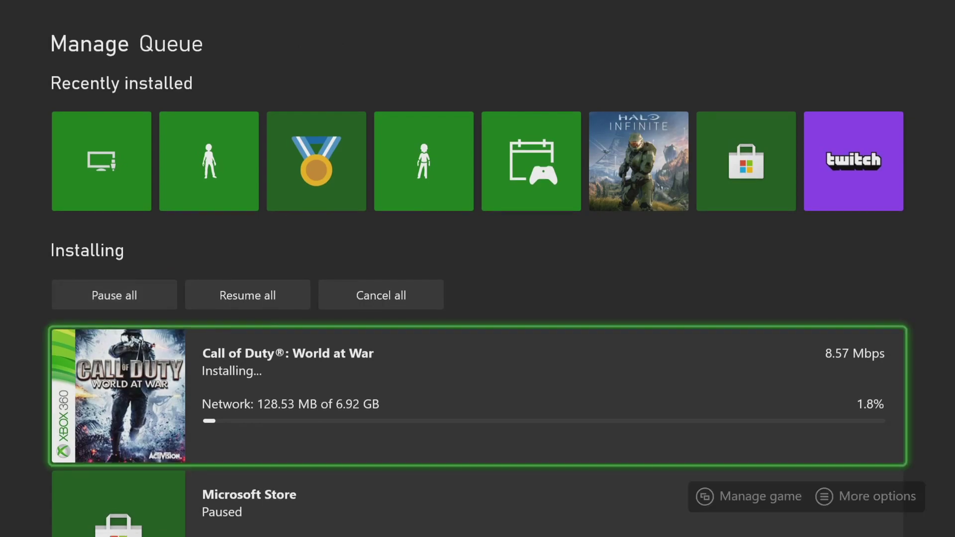
{"action": "key", "text": "Up"}
{"action": "key", "text": "Up"}
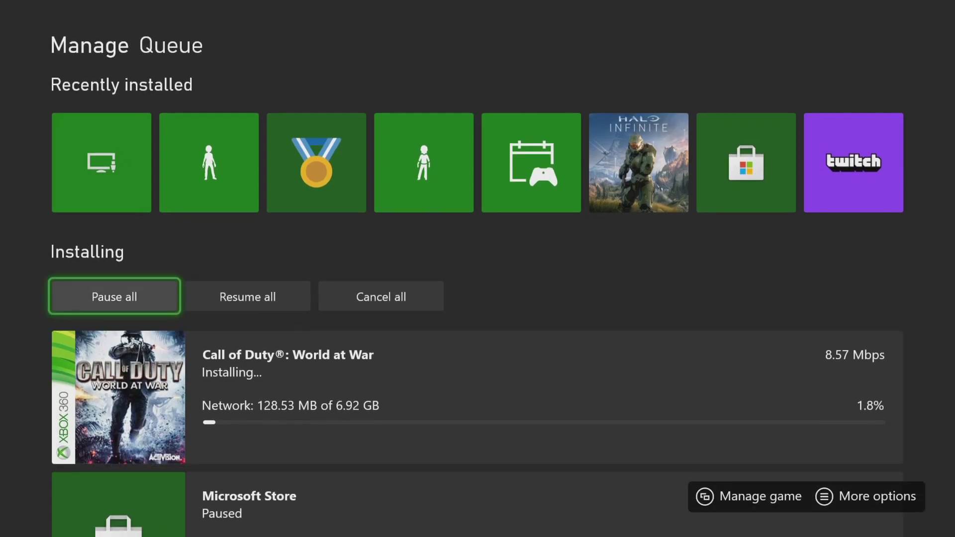
{"action": "key", "text": "Down"}
{"action": "key", "text": "Down"}
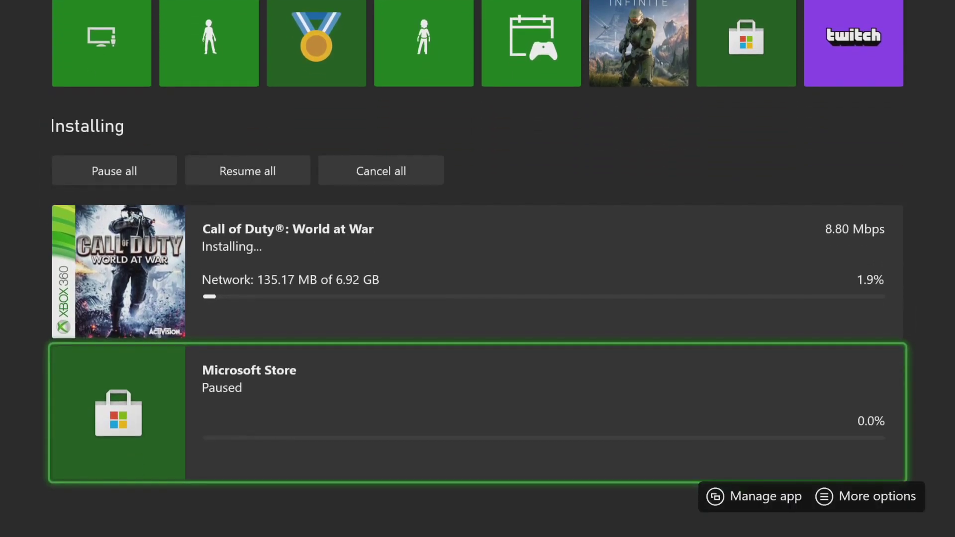
{"action": "key", "text": "Up"}
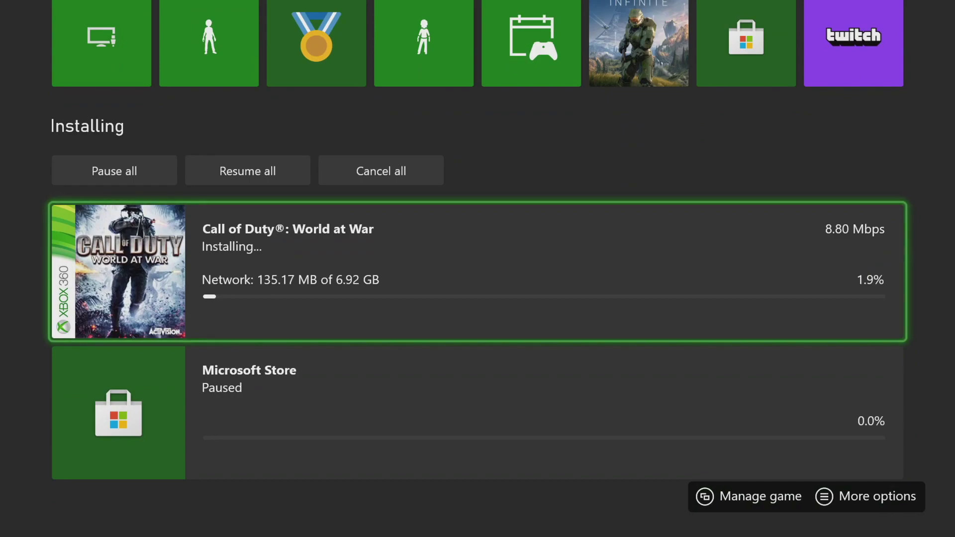
{"action": "key", "text": "Up"}
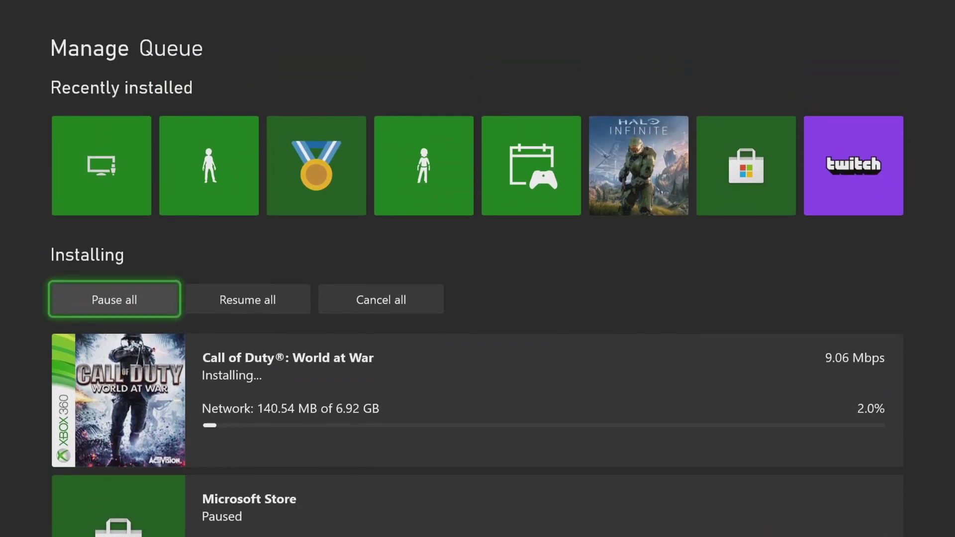
{"action": "key", "text": "Down"}
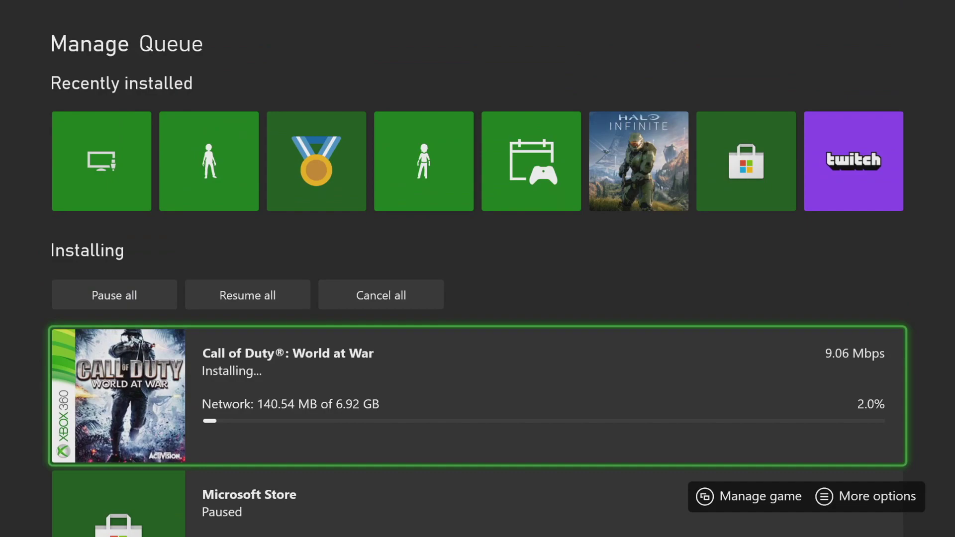
Resume all installations in the queue
{"action": "key", "text": "Up"}
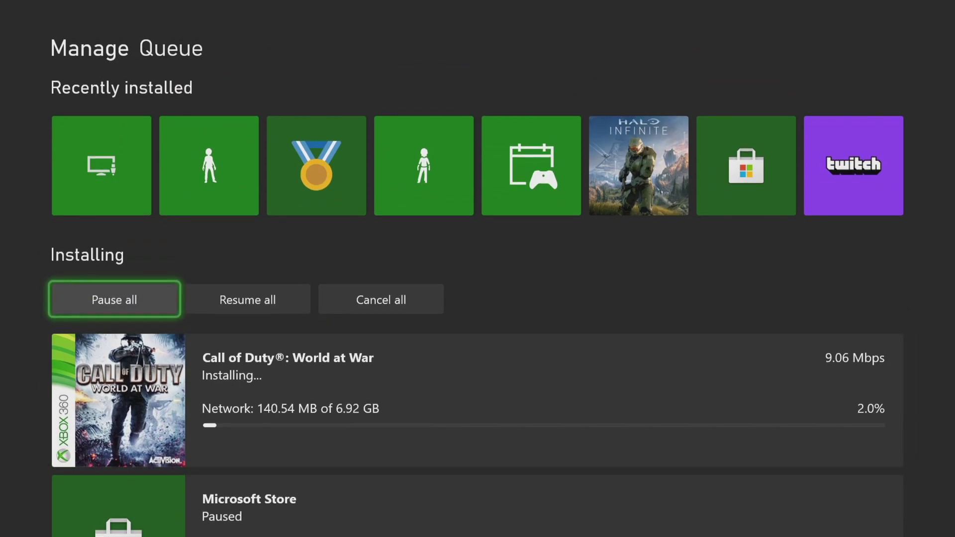
{"action": "key", "text": "Right"}
{"action": "key", "text": "Return"}
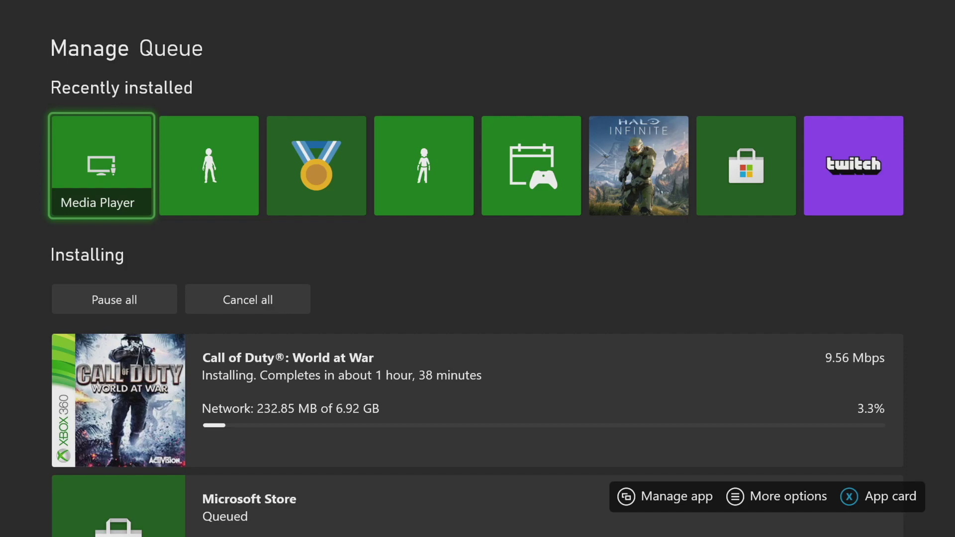
Pause all installations again and check the status of both queue entries
{"action": "key", "text": "Down"}
{"action": "key", "text": "Return"}
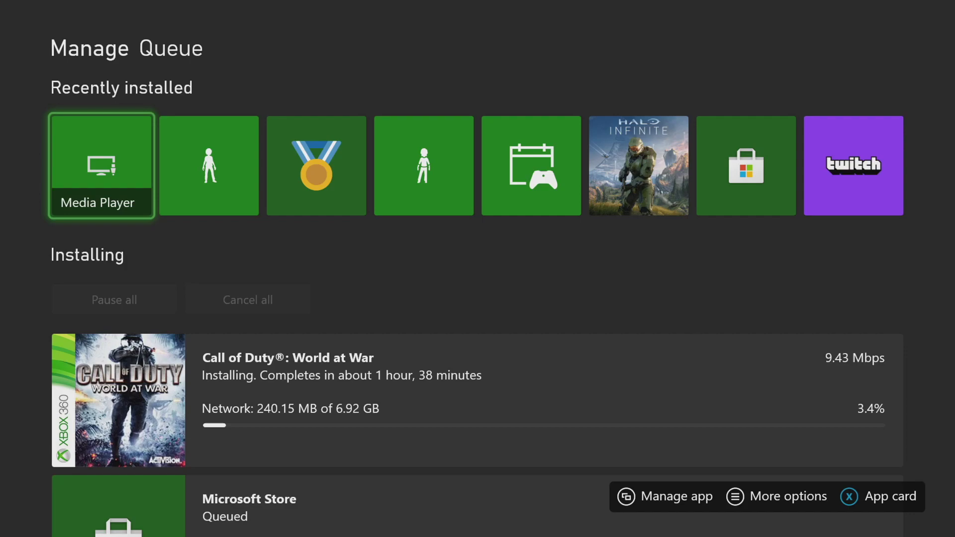
{"action": "key", "text": "Down"}
{"action": "key", "text": "Down"}
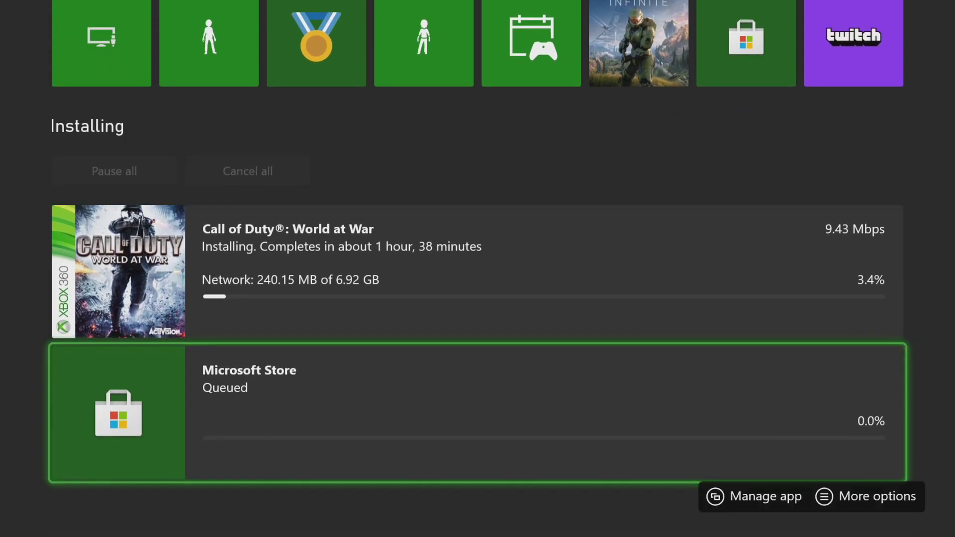
{"action": "key", "text": "Up"}
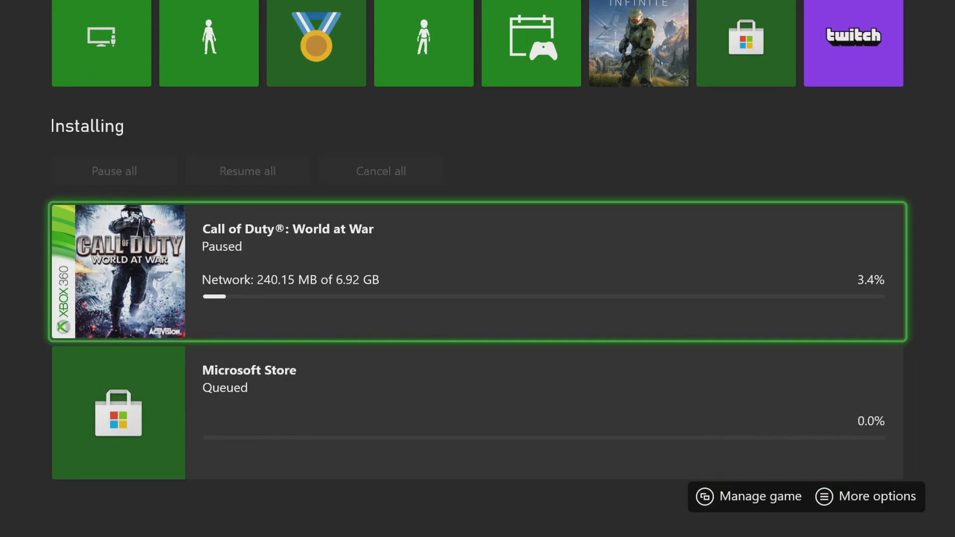
{"action": "key", "text": "Up"}
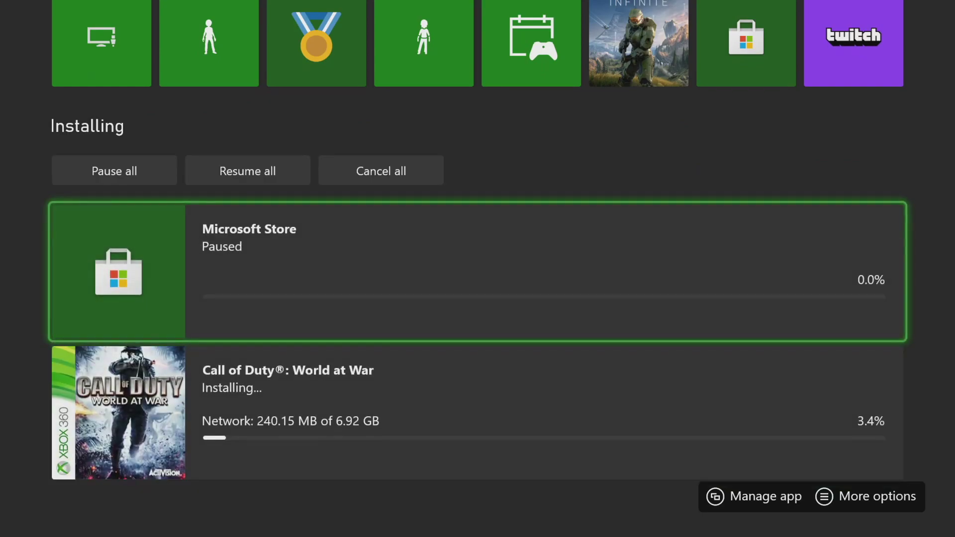
Cancel all installations in the queue
{"action": "key", "text": "Up"}
{"action": "key", "text": "Right"}
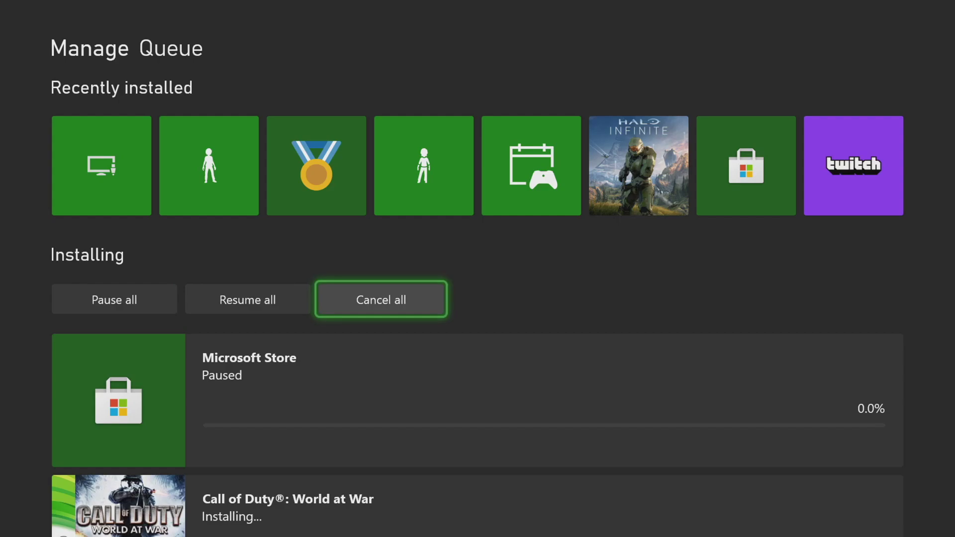